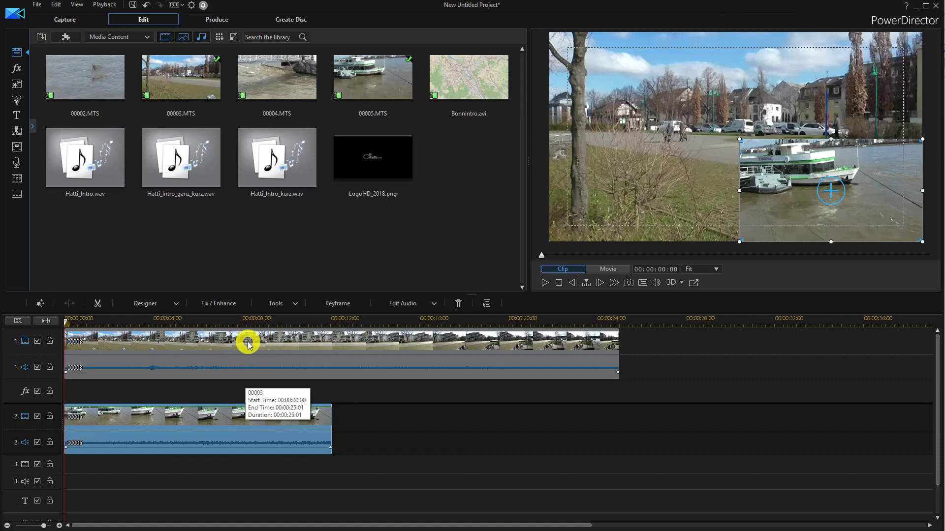
Disable the audio tracks 1 and 2 of the timeline.
left_click(247, 342)
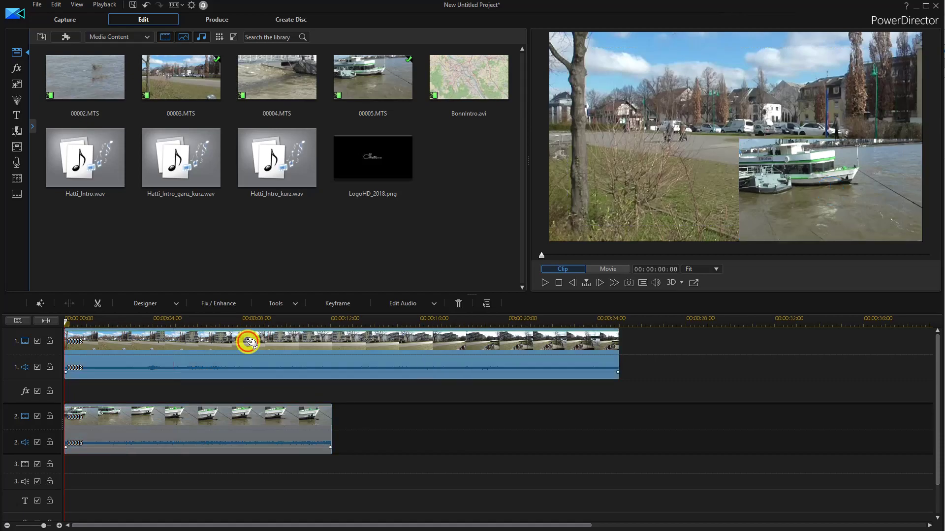
left_click(39, 368)
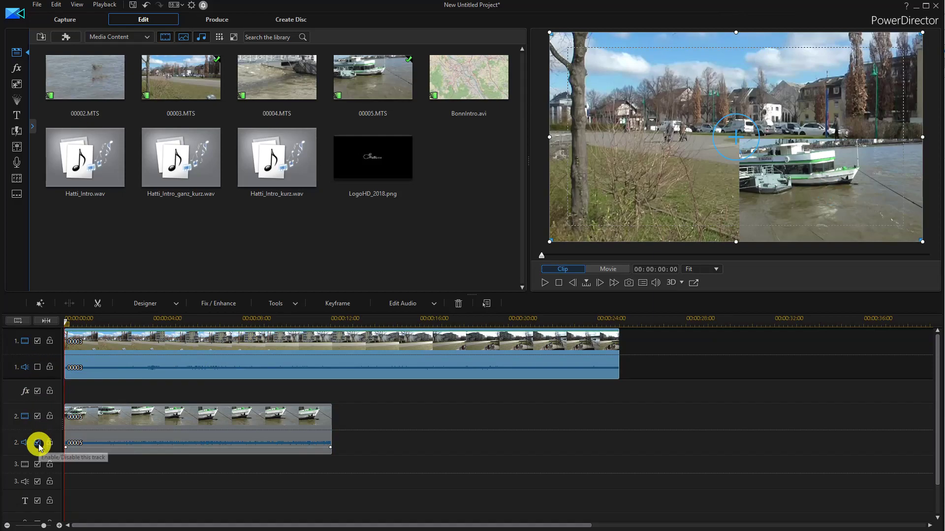
left_click(38, 443)
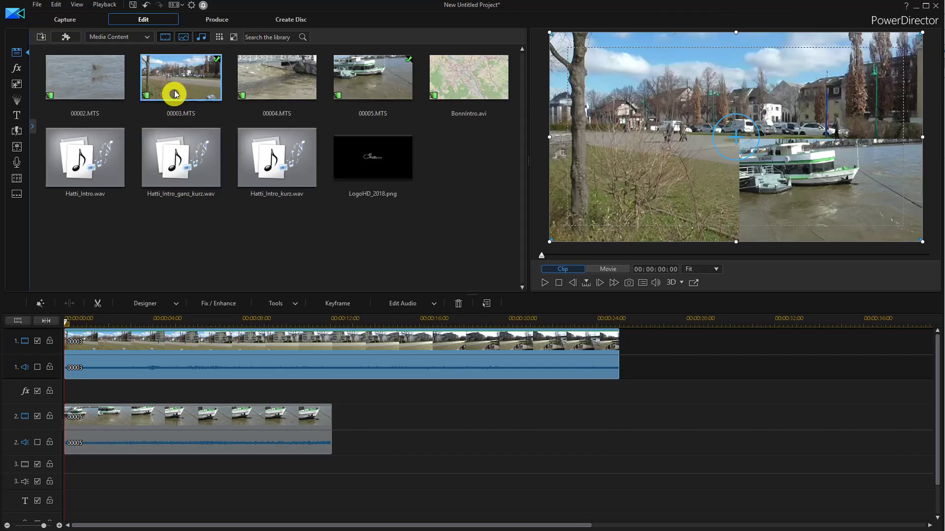
Review the default file locations and snapshot file settings in the preferences.
left_click(192, 6)
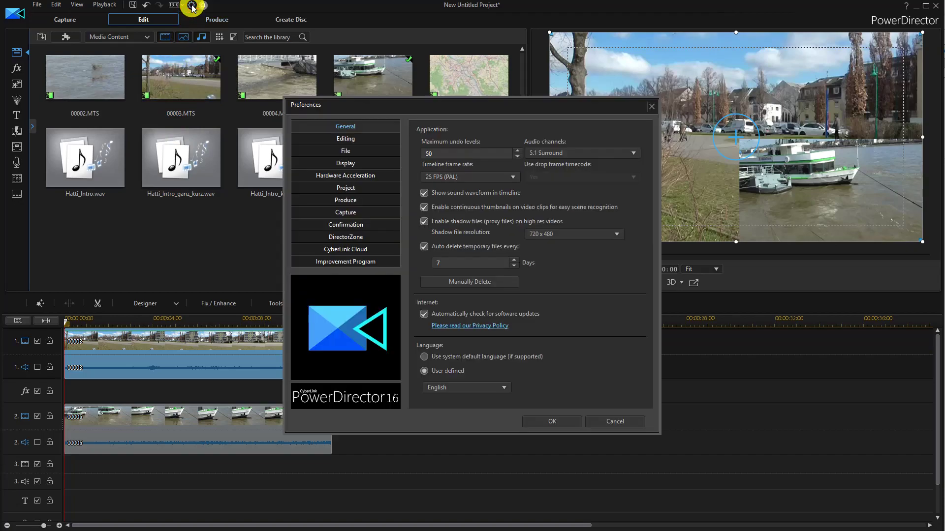
left_click(345, 143)
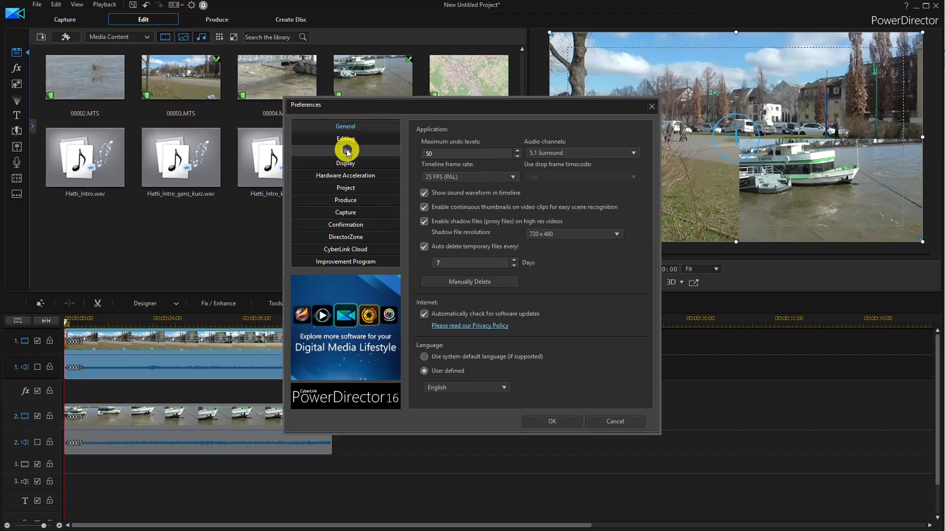
left_click(347, 151)
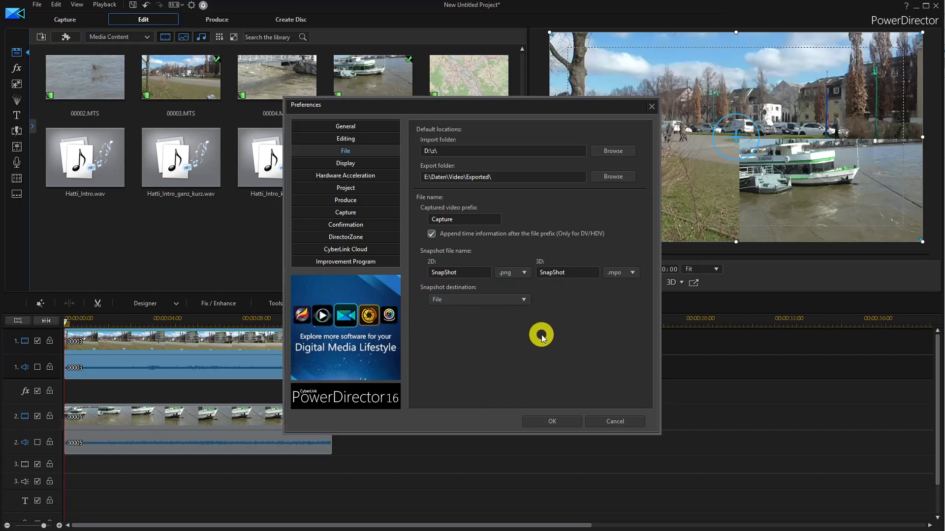
left_click(573, 423)
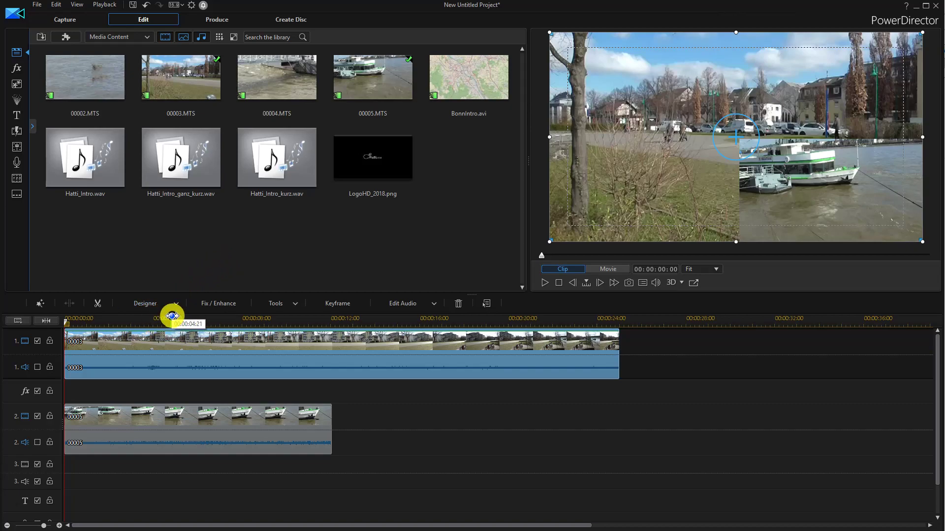
Add a 3-second freeze frame at 00:00:03:14 to the 00003 clip on track 1 with the Action Camera Center.
left_click(143, 321)
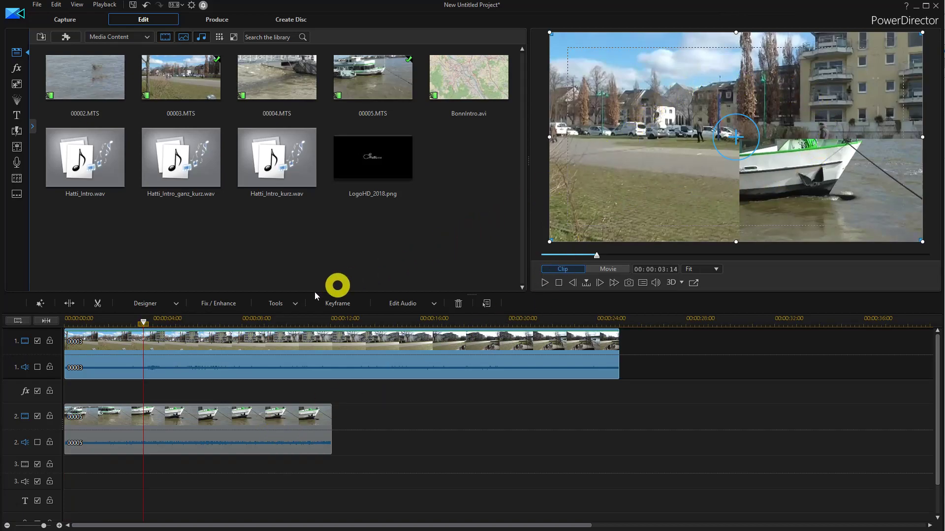
left_click(275, 303)
left_click(282, 351)
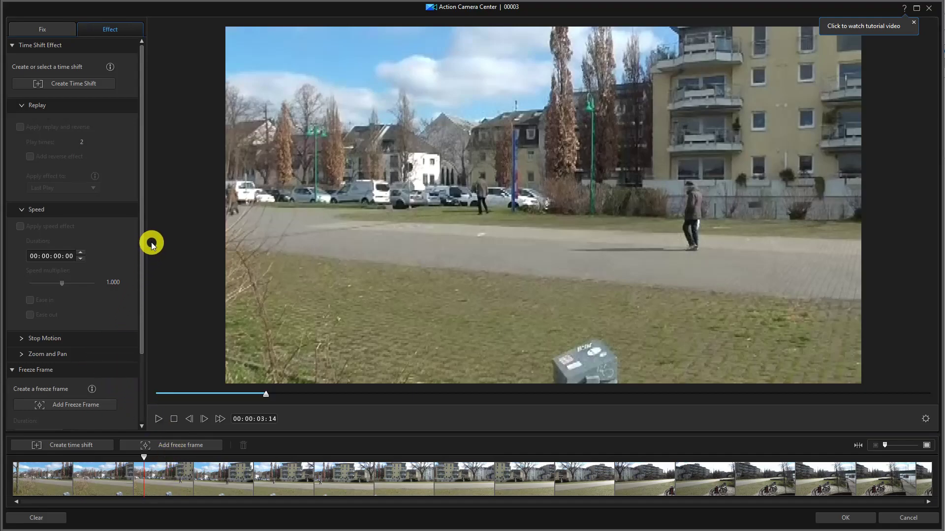
left_click_drag(143, 233, 132, 306)
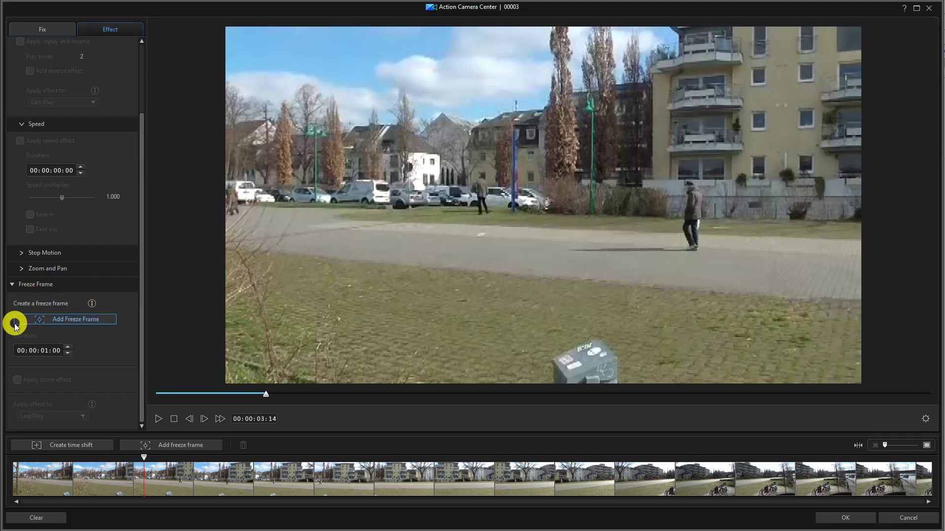
left_click(68, 321)
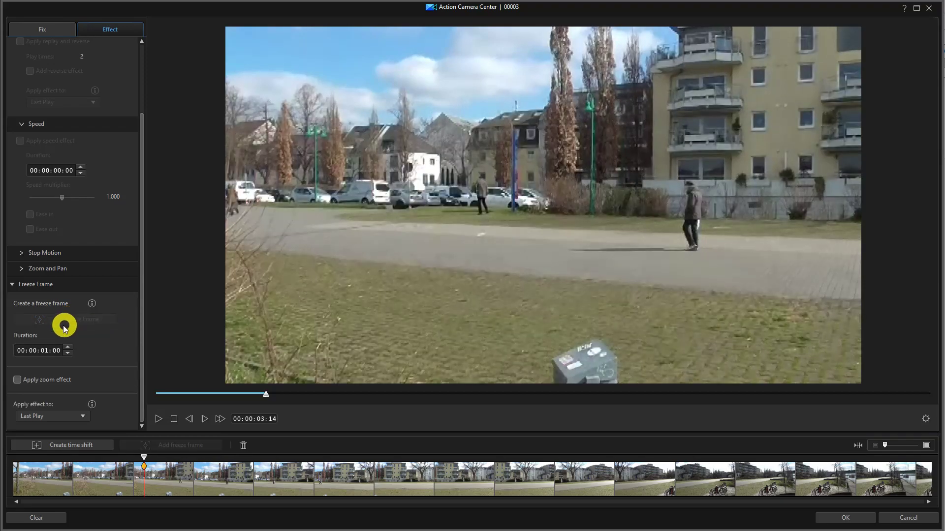
left_click(44, 351)
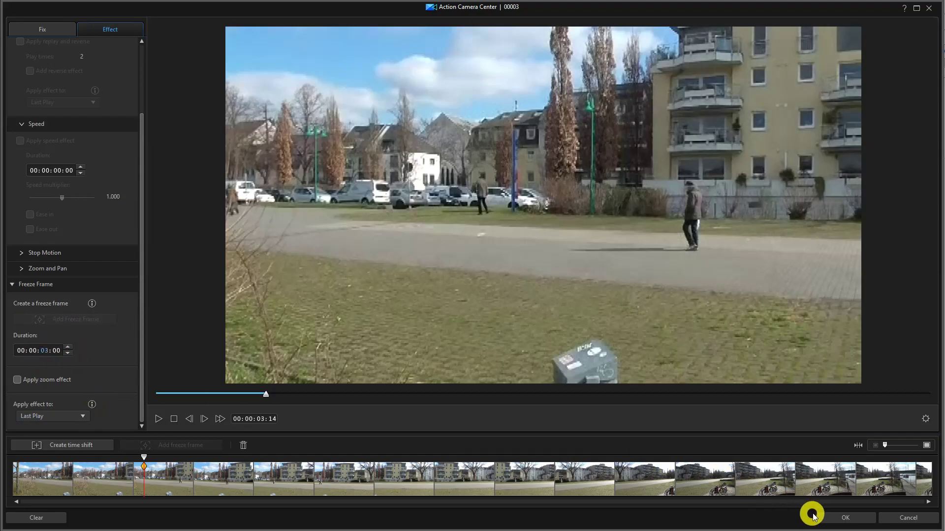
left_click(828, 519)
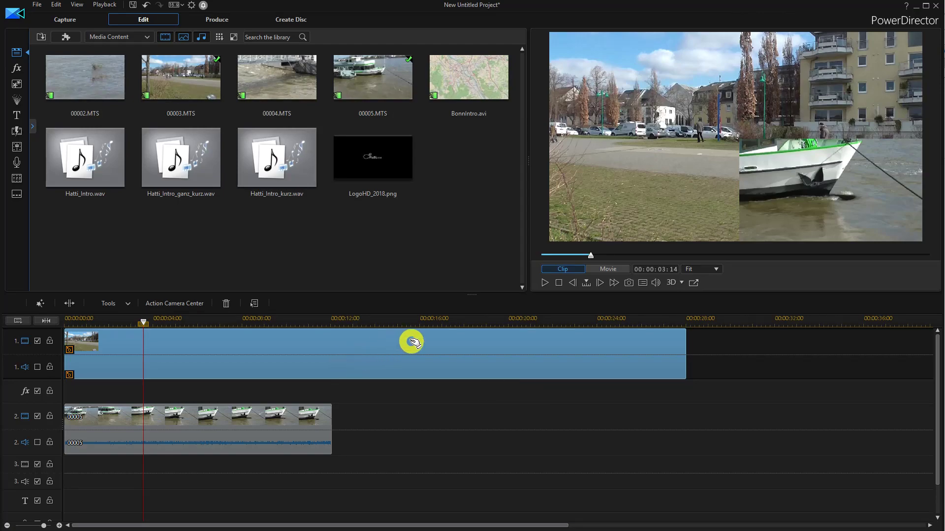
Play the movie through the freeze frame and inspect the clips on tracks 1 and 2.
left_click(545, 284)
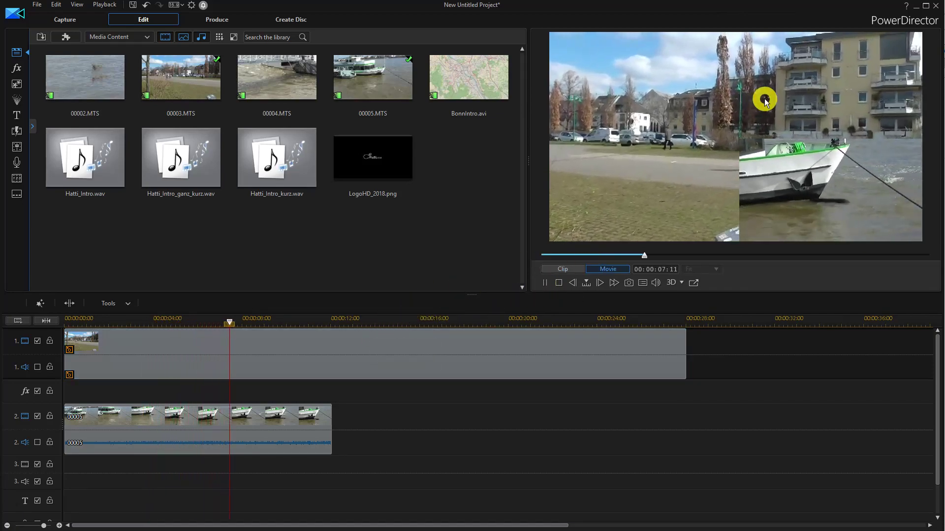
left_click(545, 282)
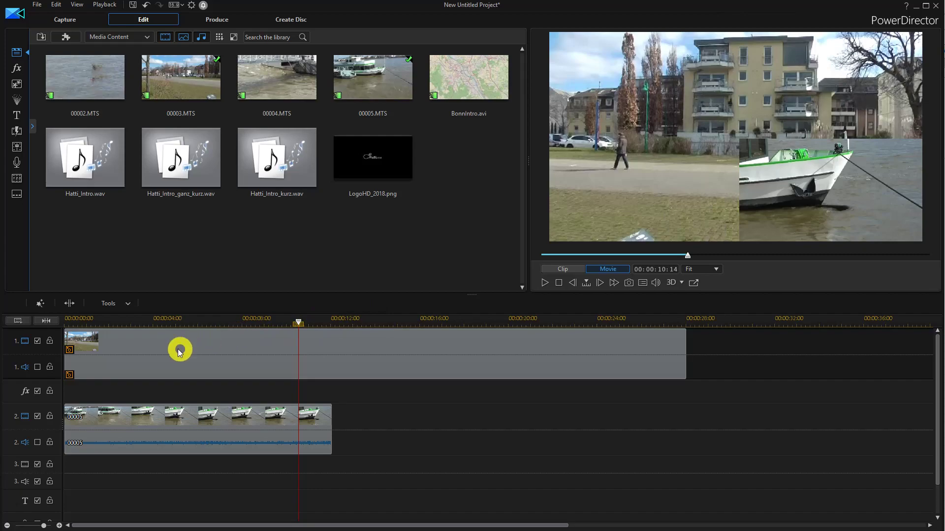
left_click(157, 357)
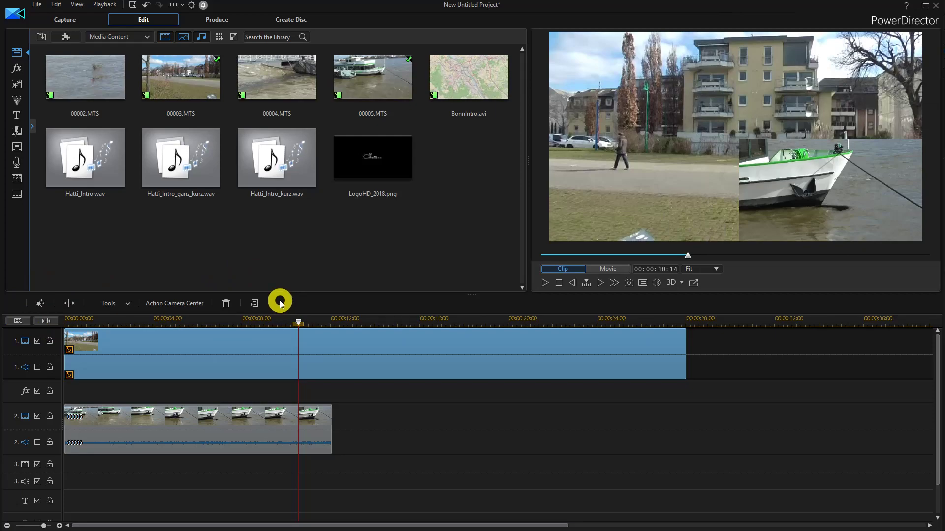
left_click(196, 419)
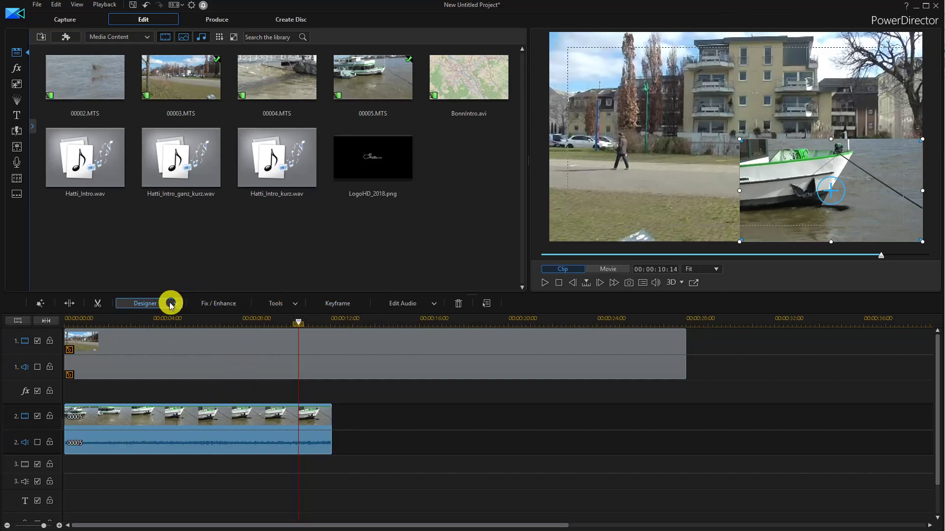
Undo the Action Camera Center freeze frame on the track 1 clip.
left_click(133, 339)
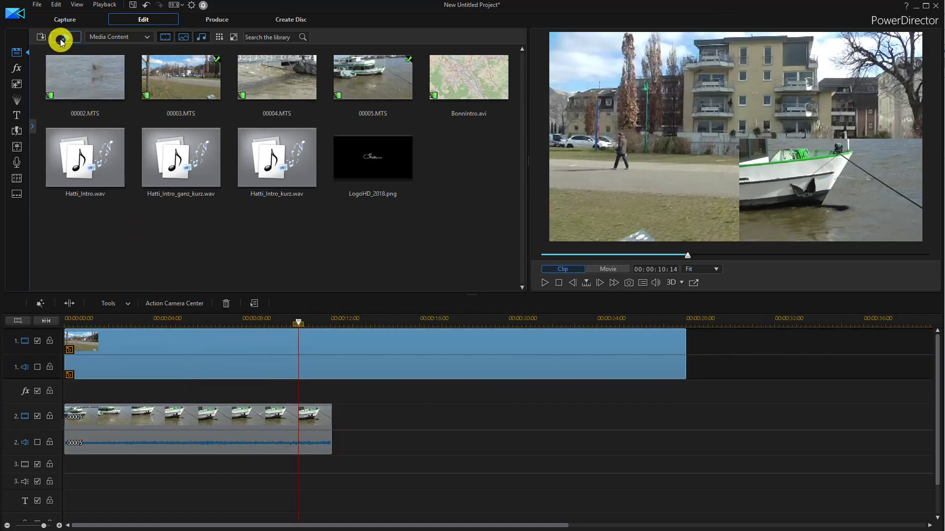
left_click(57, 5)
left_click(63, 17)
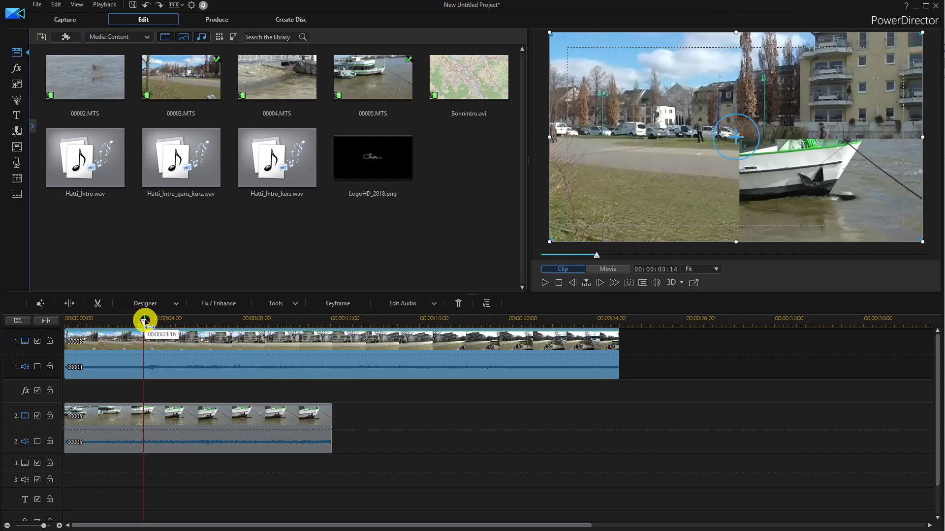
Disable video track 2 and create a freeze frame from the 00003 clip at 00:00:05:15.
left_click_drag(144, 321, 188, 320)
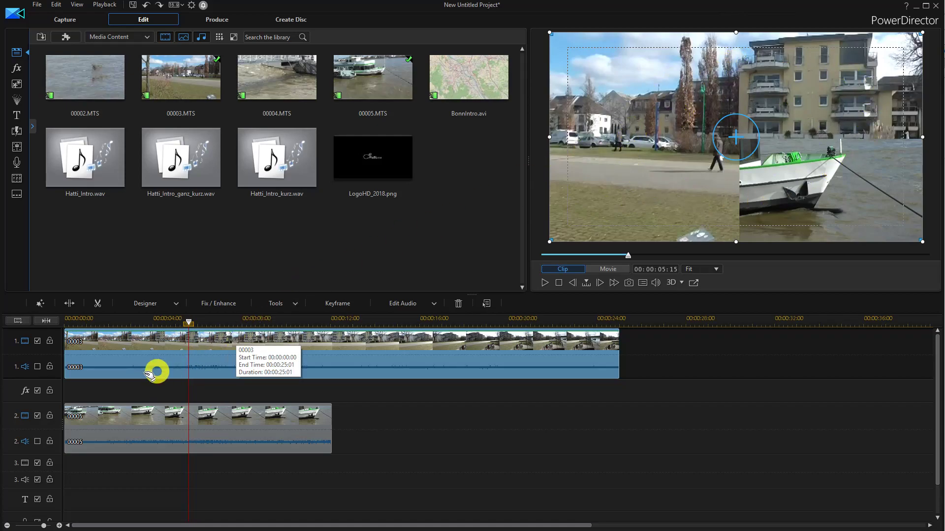
left_click(37, 417)
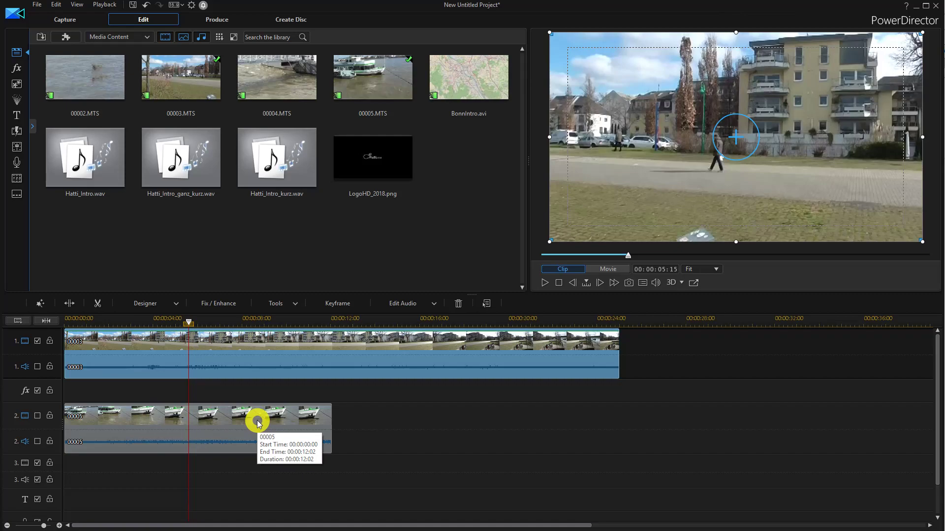
right_click(190, 343)
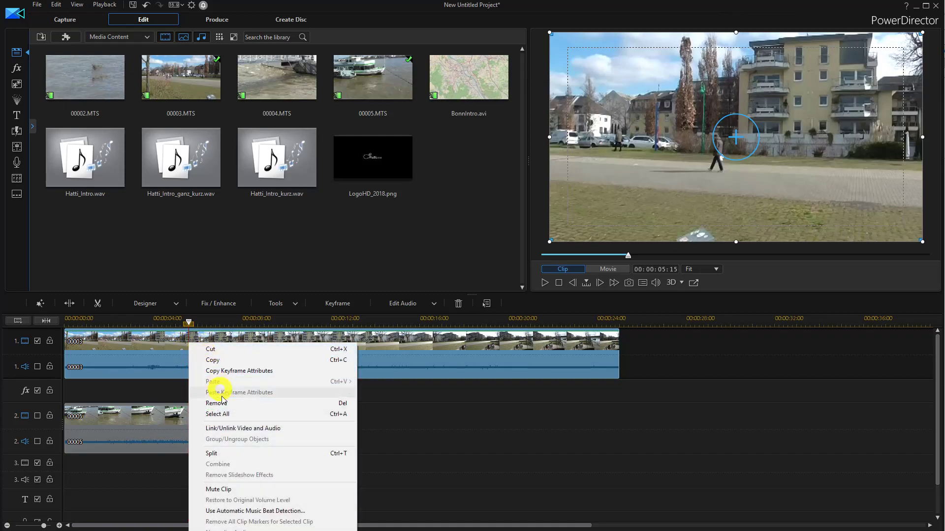
mouse_move(238, 529)
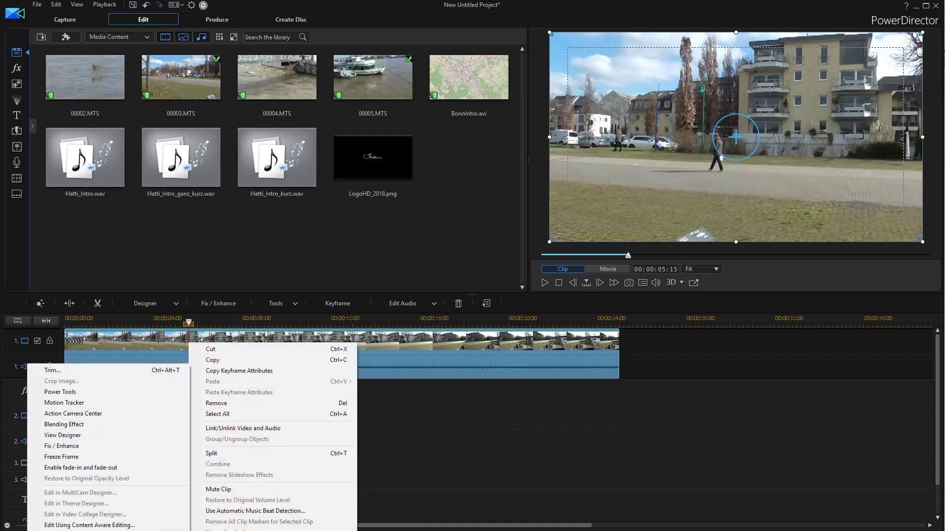
left_click(72, 458)
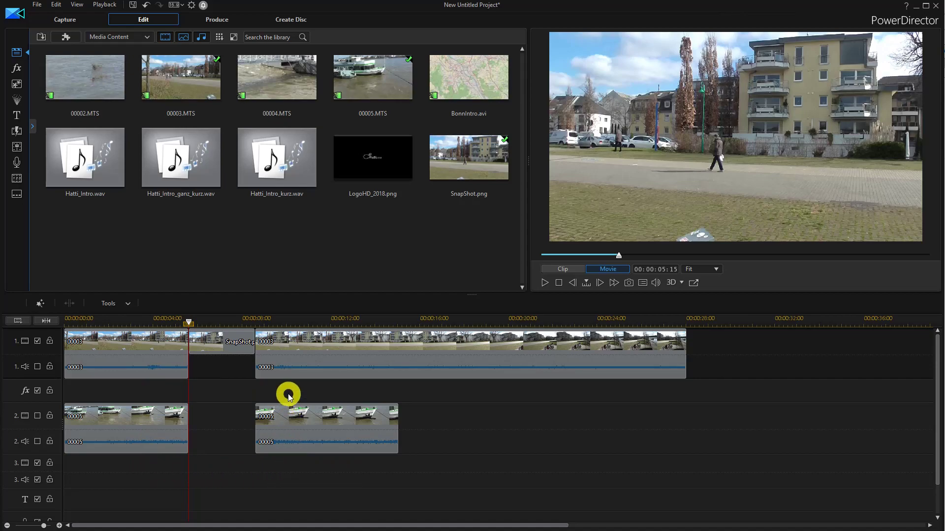
Undo the freeze frame insertion in the timeline.
left_click(56, 5)
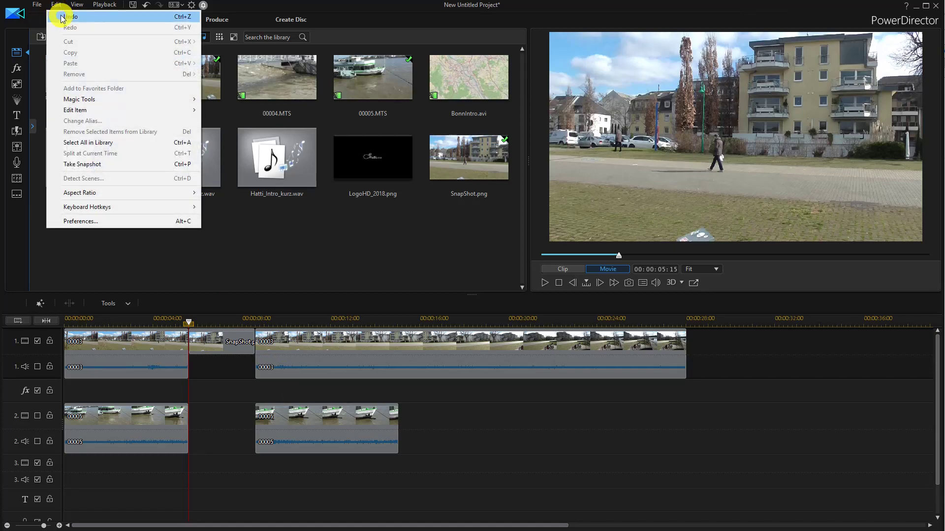
left_click(62, 18)
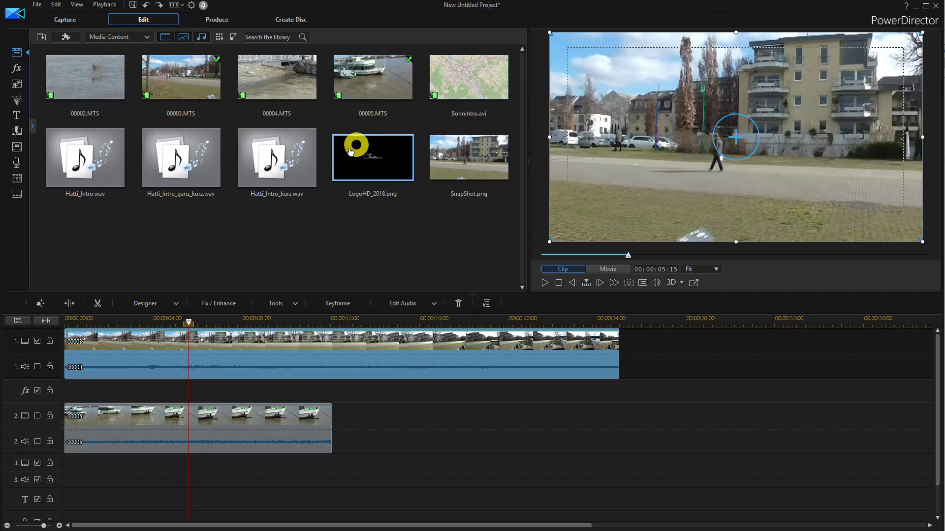
Split the 00003 clip on track 1 at 00:00:05:15 and insert SnapShot.png between the two parts.
left_click(70, 303)
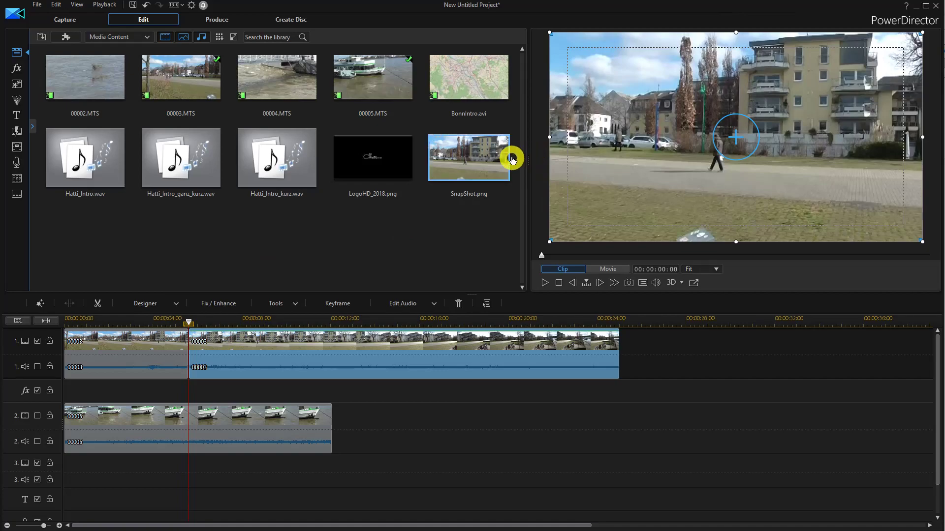
left_click_drag(493, 157, 188, 342)
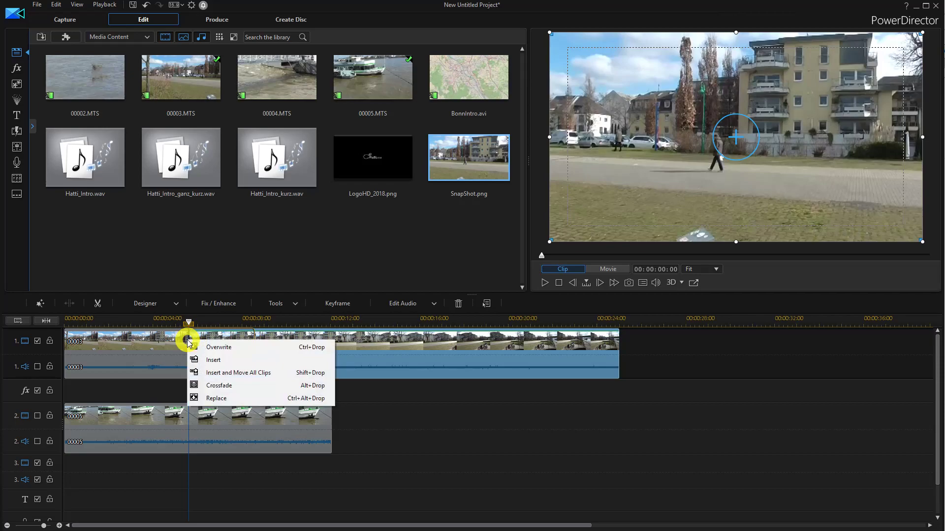
left_click(225, 360)
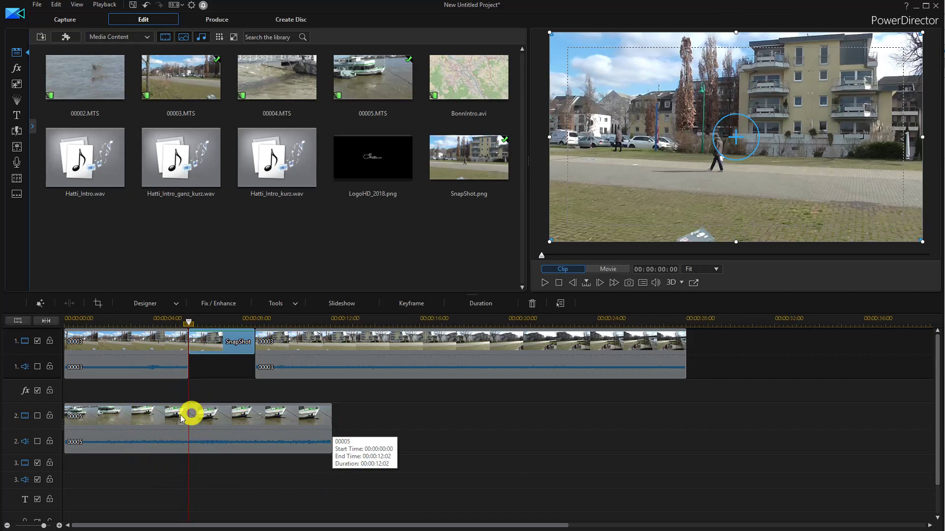
Re-enable video track 2 and play the movie from about 00:00:04:11 through the inserted snapshot.
left_click(37, 417)
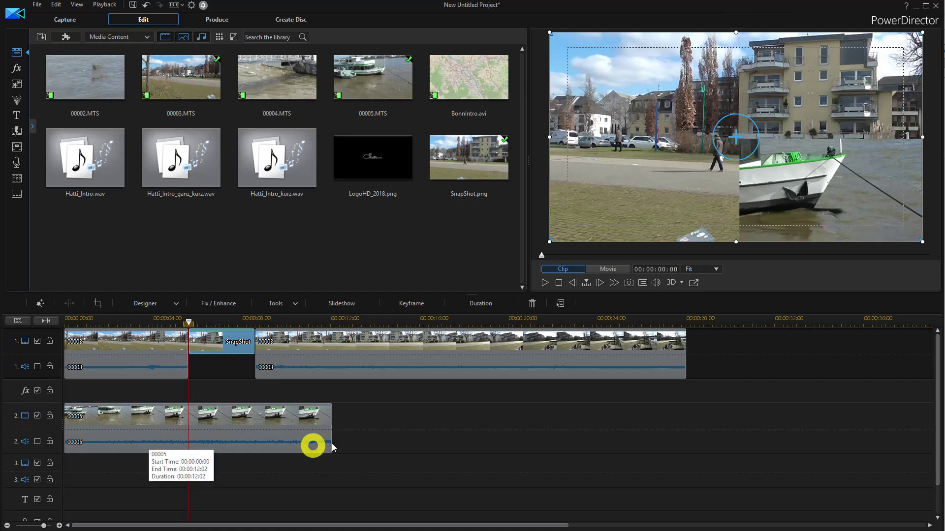
left_click(162, 321)
left_click(547, 284)
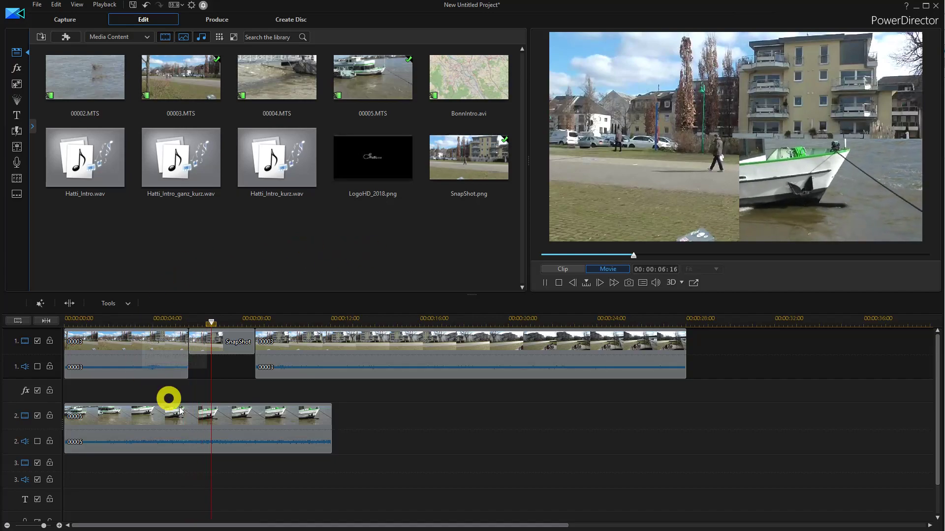
left_click(545, 282)
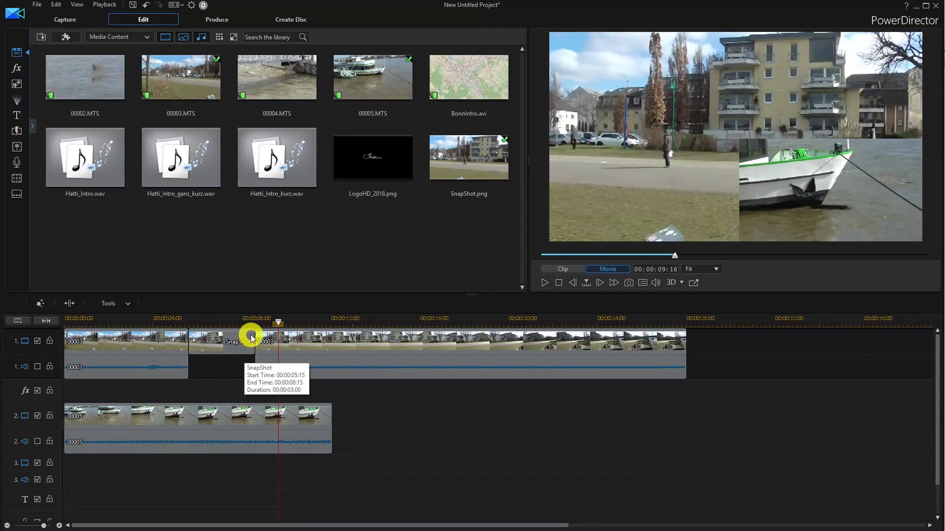
Extend the SnapShot image on track 1 to the end of the track 2 clip, 00:00:06:12 long, using Trim and Move Clips.
left_click(254, 340)
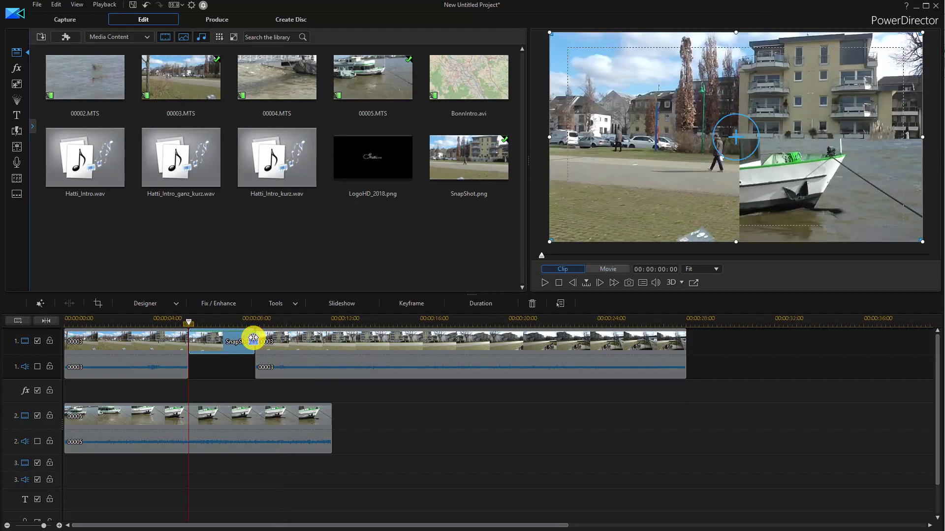
left_click_drag(253, 339, 331, 345)
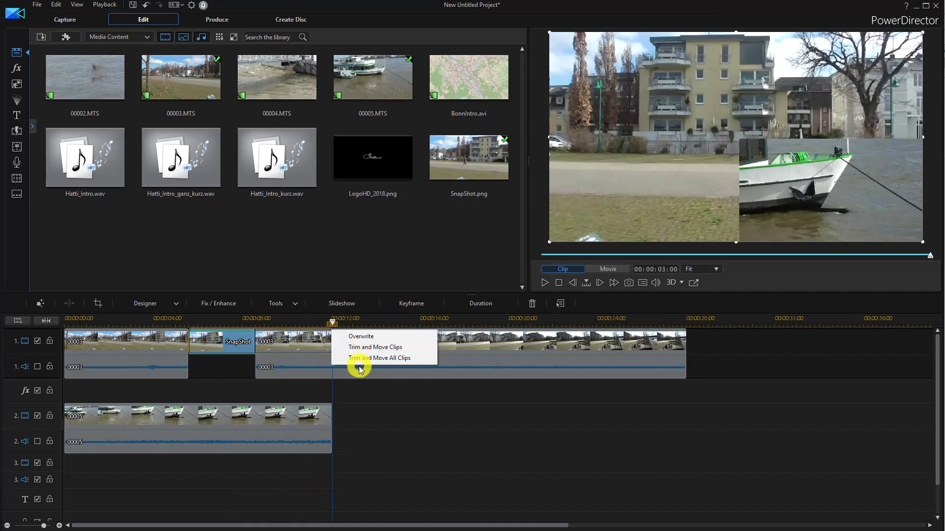
left_click(360, 348)
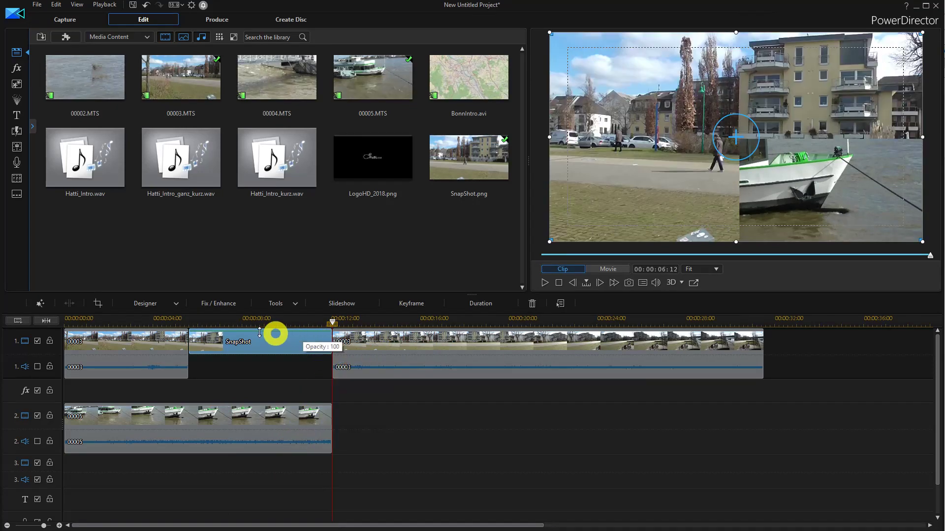